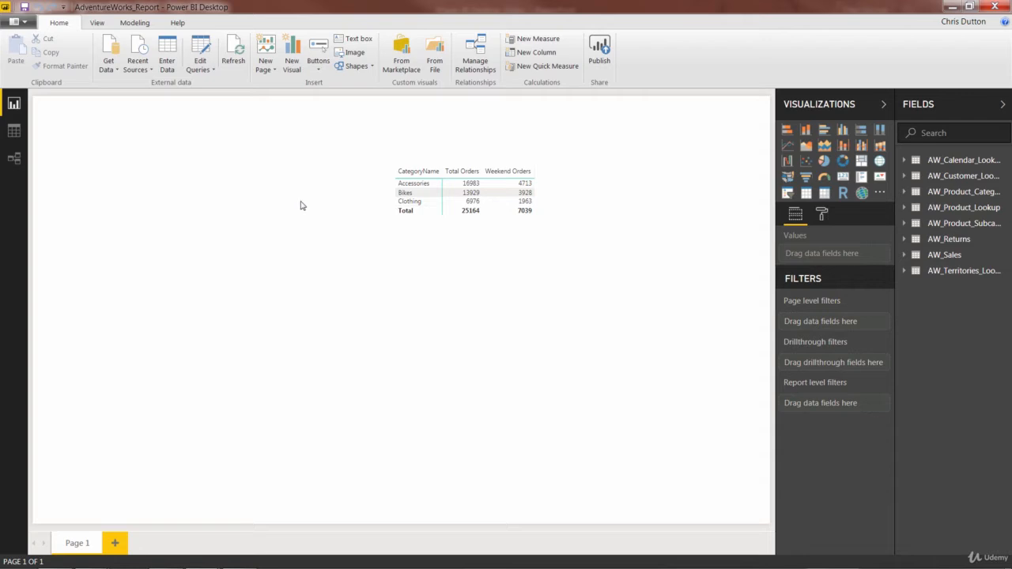
# Step: Start a new measure in the AW_Sales table named ALL Orders, using CALCULATE with [Total Orders] as its expression
pyautogui.click(906, 255)
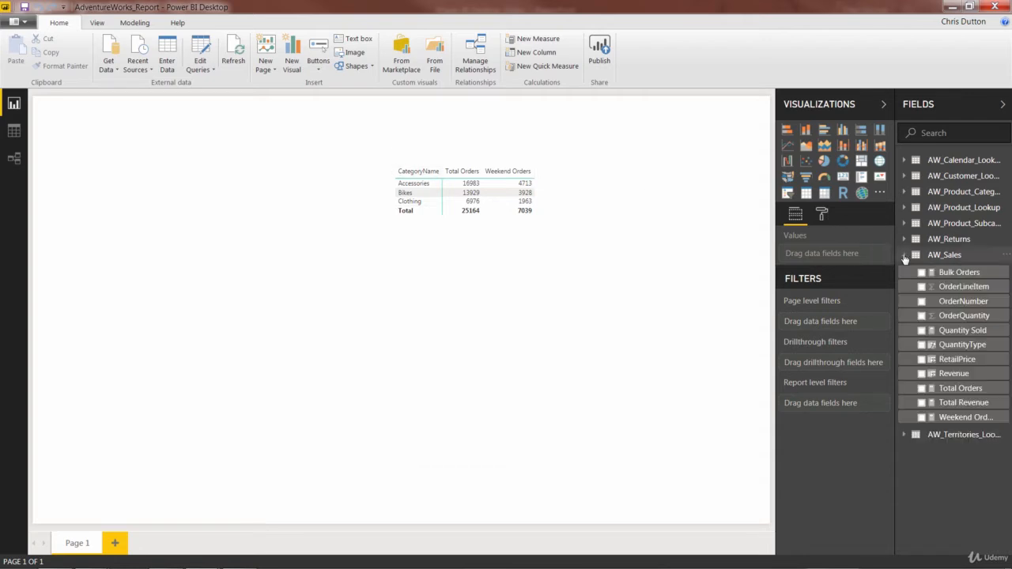
pyautogui.rightClick(953, 257)
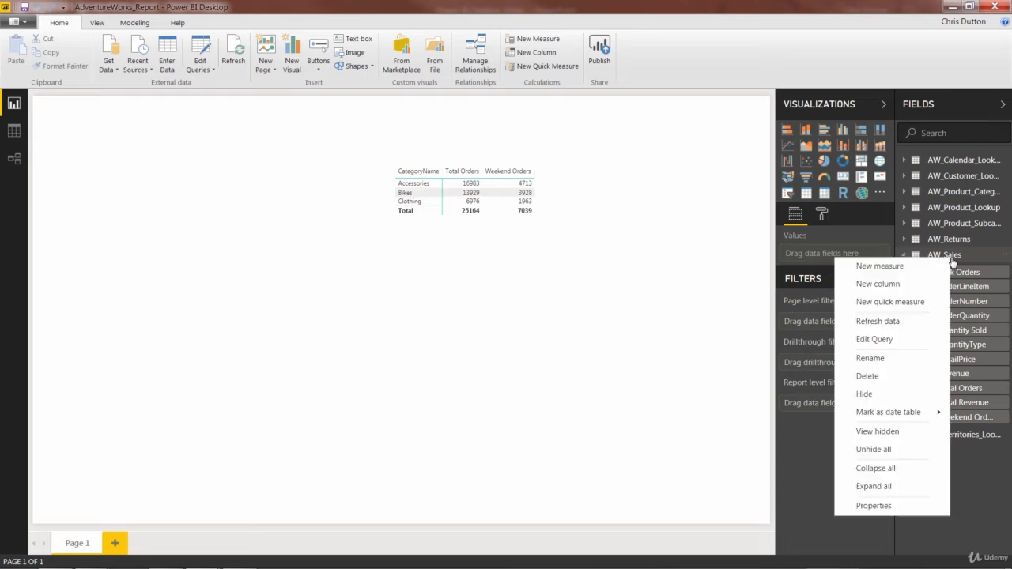
pyautogui.click(890, 269)
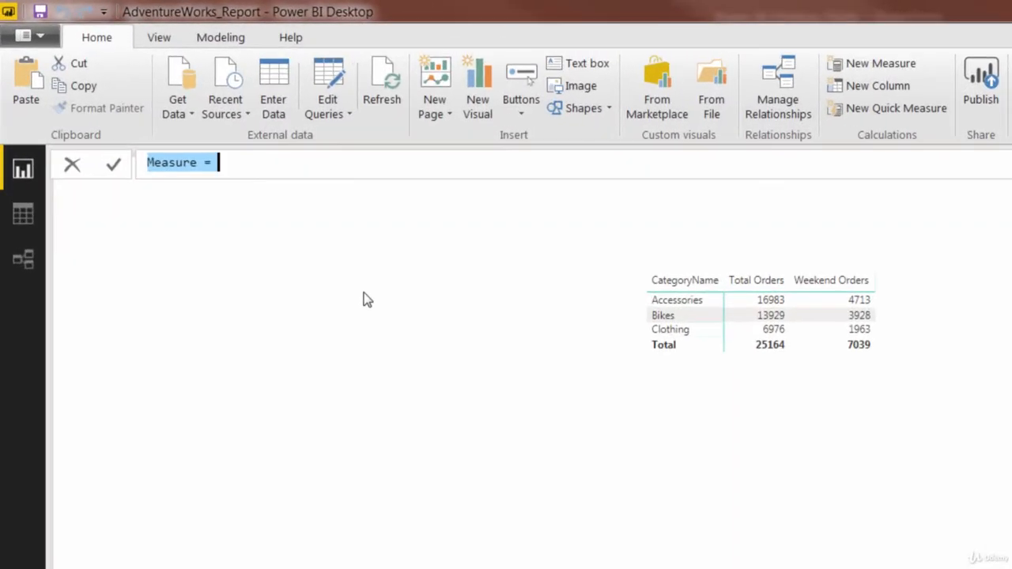
pyautogui.write('AL')
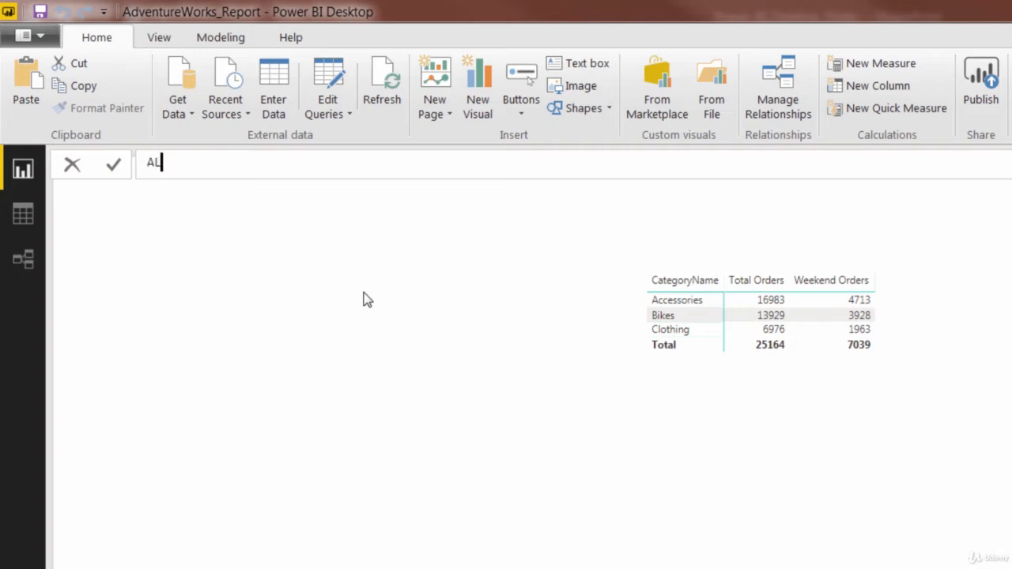
pyautogui.write('L Orders')
pyautogui.write('=')
pyautogui.write('CALCUL')
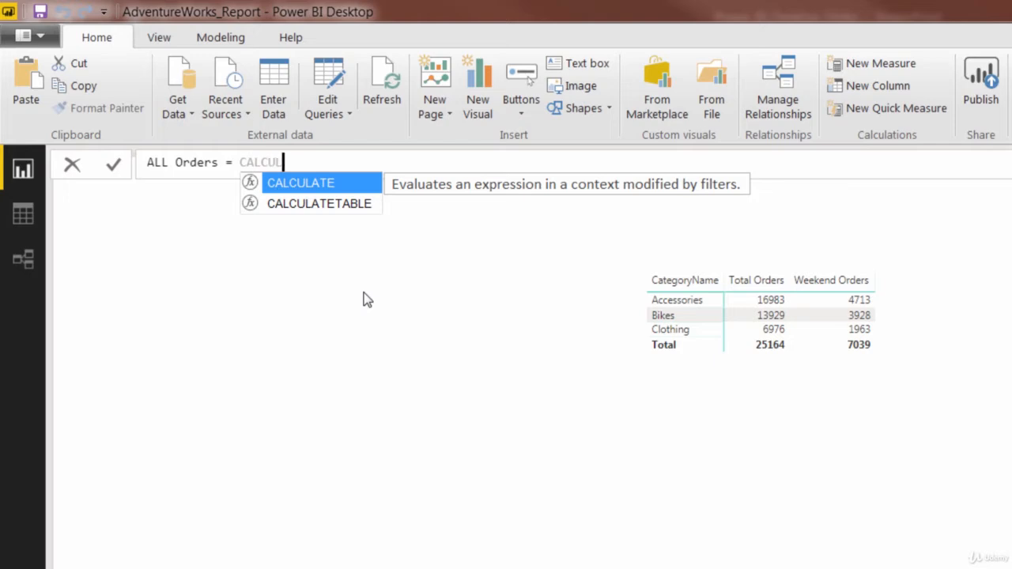
pyautogui.write('ATE([total')
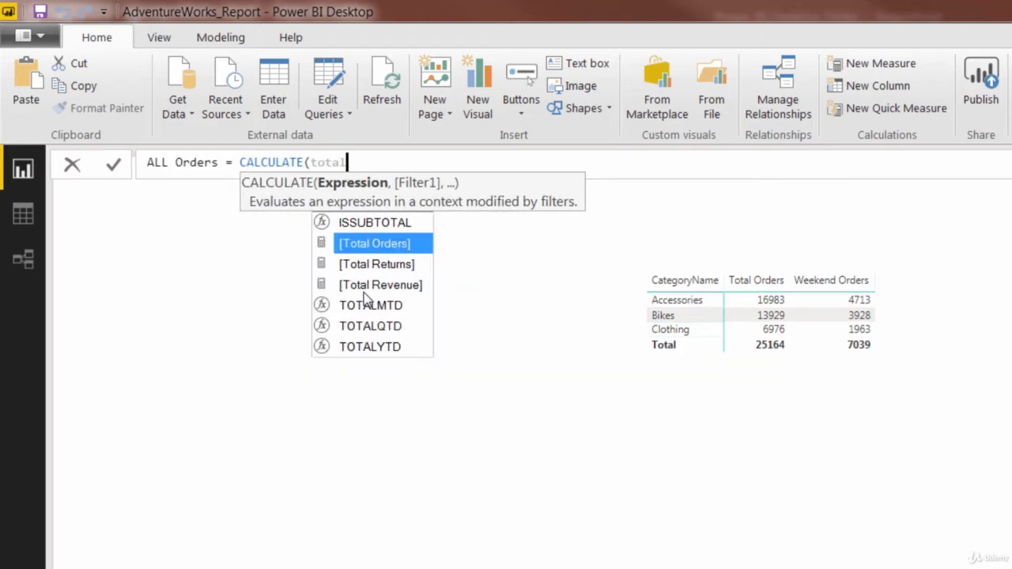
pyautogui.press('Tab')
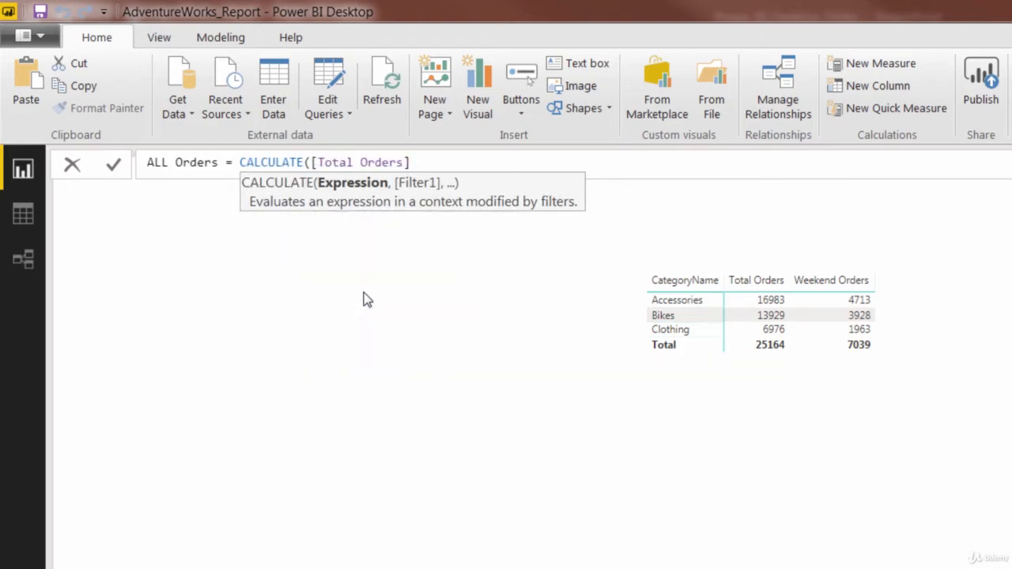
# Step: Complete the ALL Orders formula with the filter ALL(AW_Sales), and add the measure to the category matrix's values
pyautogui.write(',')
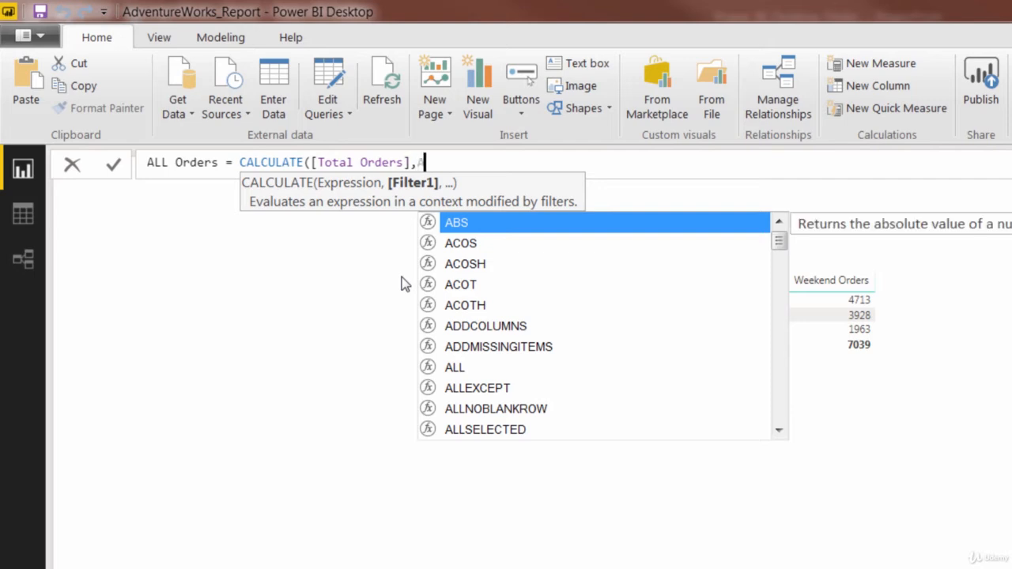
pyautogui.write('ALL')
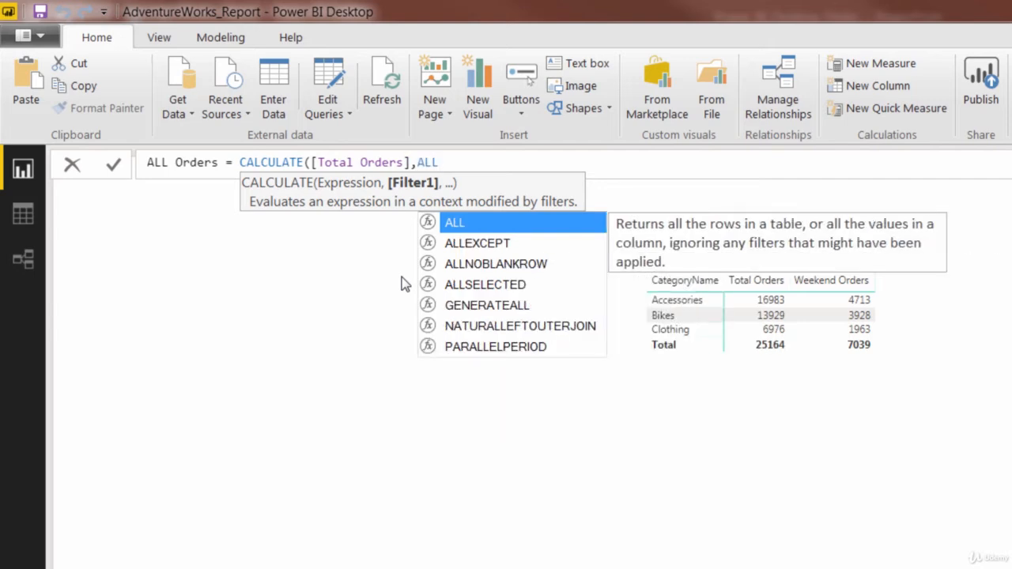
pyautogui.write('(')
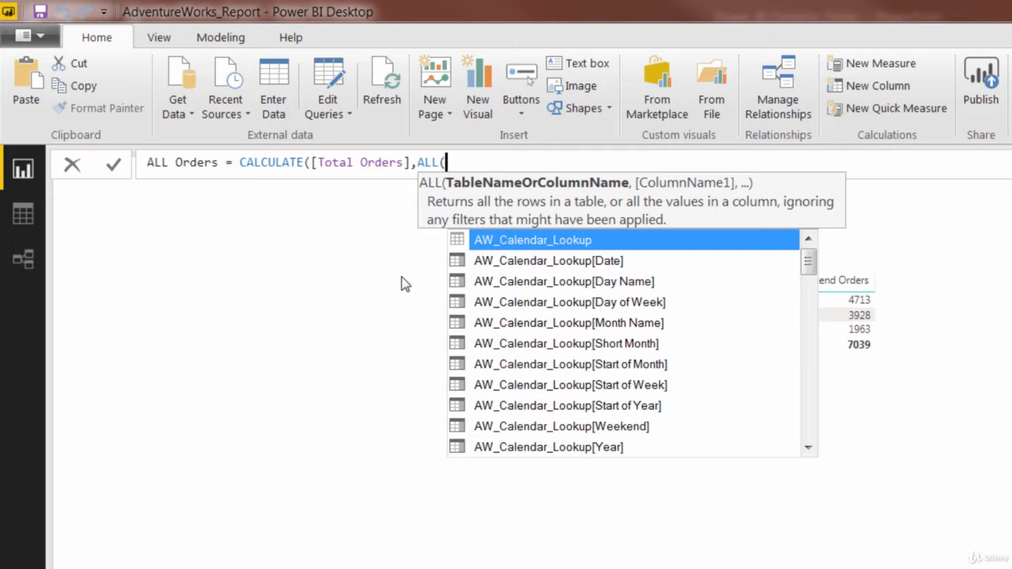
pyautogui.write('aw_sale')
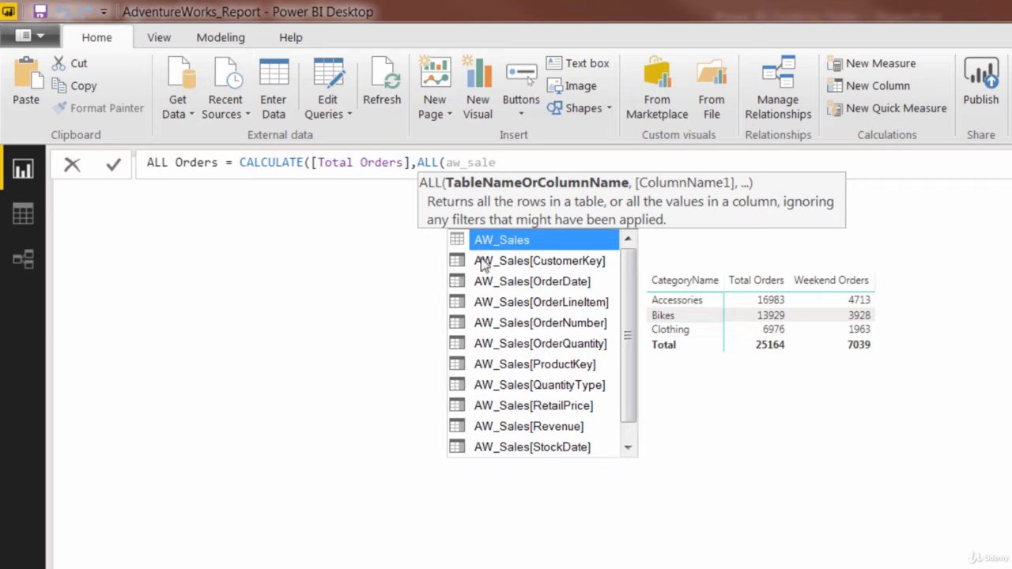
pyautogui.press('Tab')
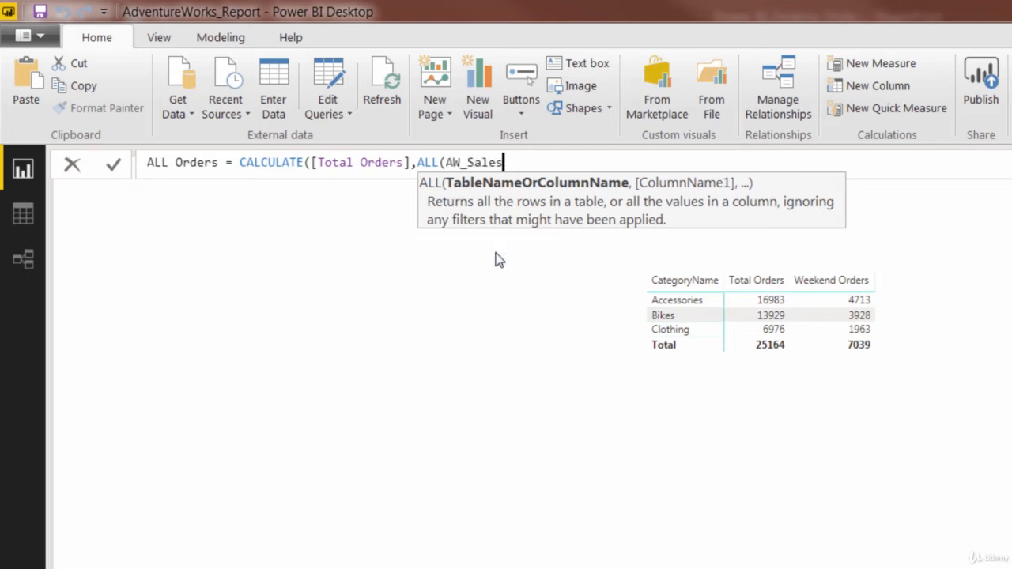
pyautogui.write(')')
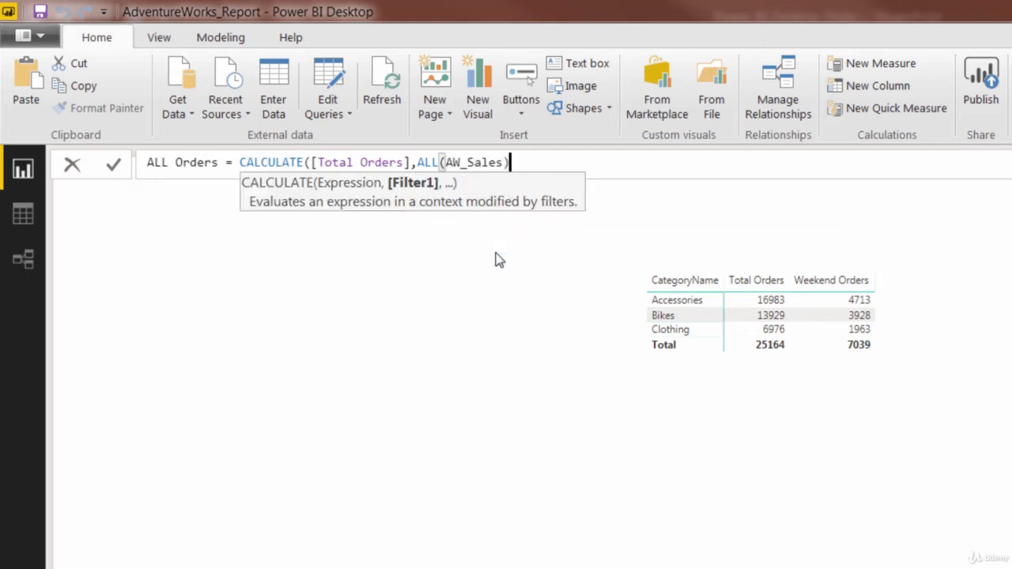
pyautogui.write(')')
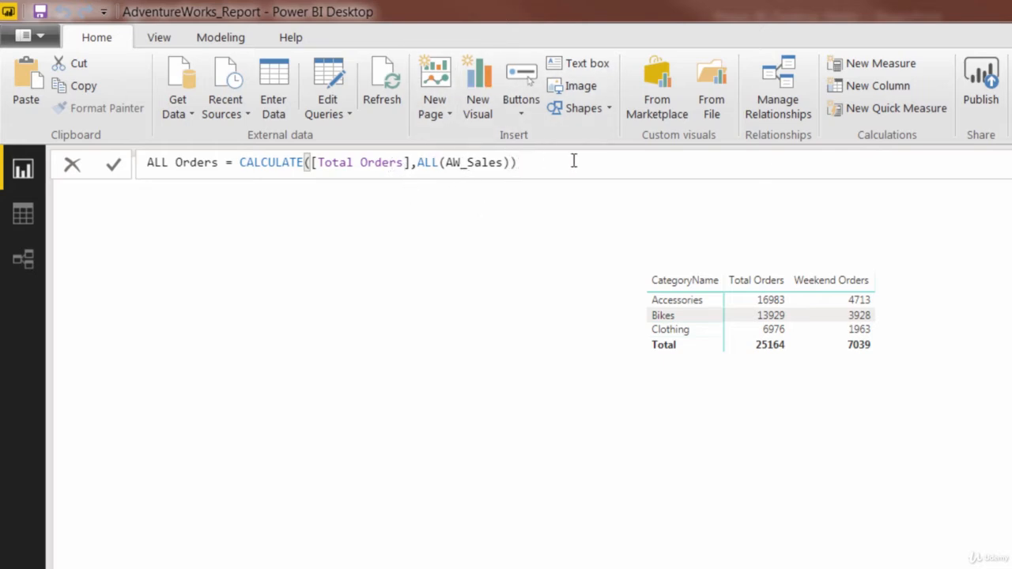
pyautogui.press('Return')
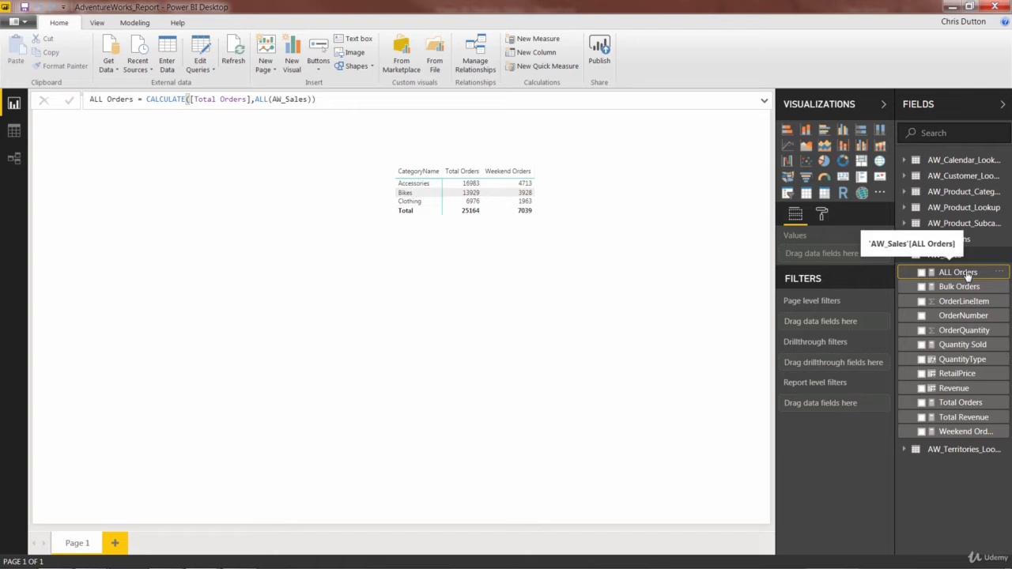
pyautogui.click(529, 160)
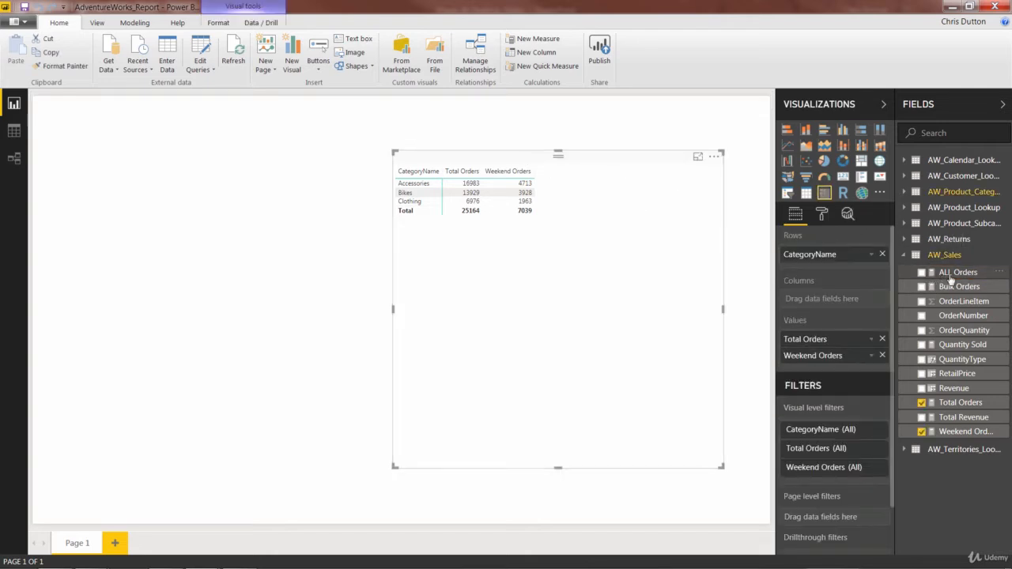
pyautogui.moveTo(955, 275); pyautogui.dragTo(830, 370)
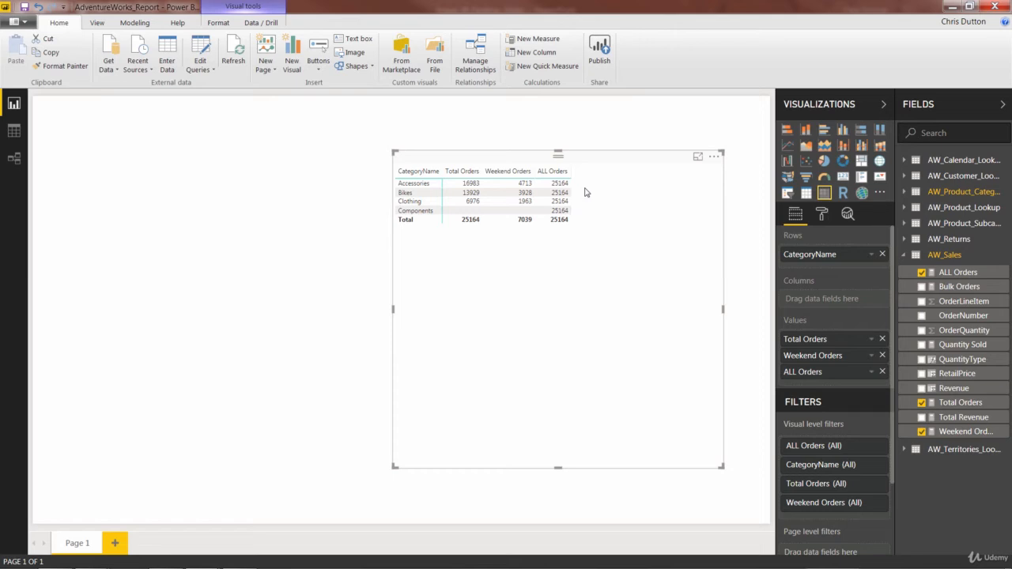
# Step: Create the AW_Sales measure % of All Orders = [Total Orders] / [ALL Orders] and add it to the matrix values
pyautogui.rightClick(942, 258)
pyautogui.click(869, 266)
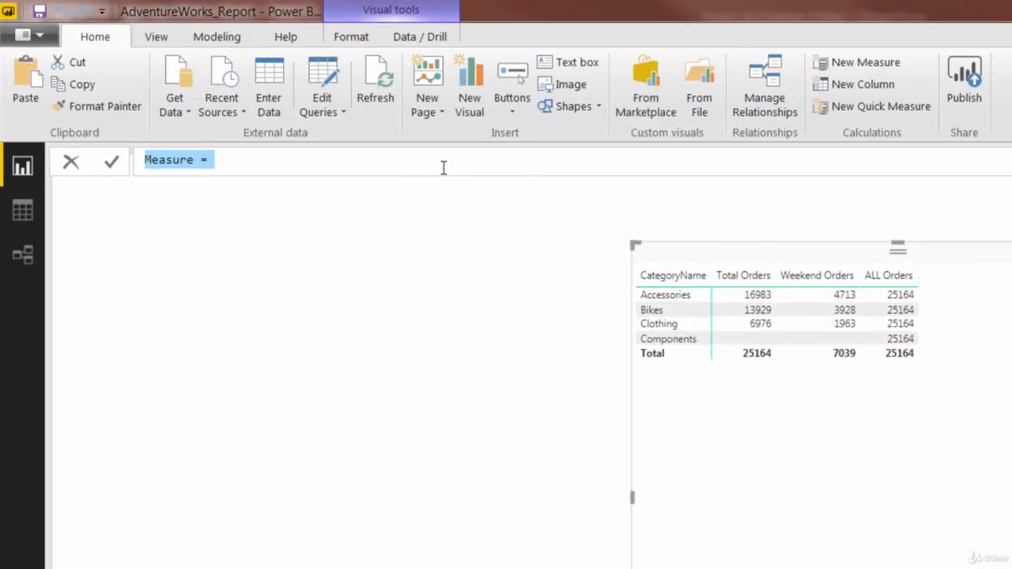
pyautogui.write('% of All ')
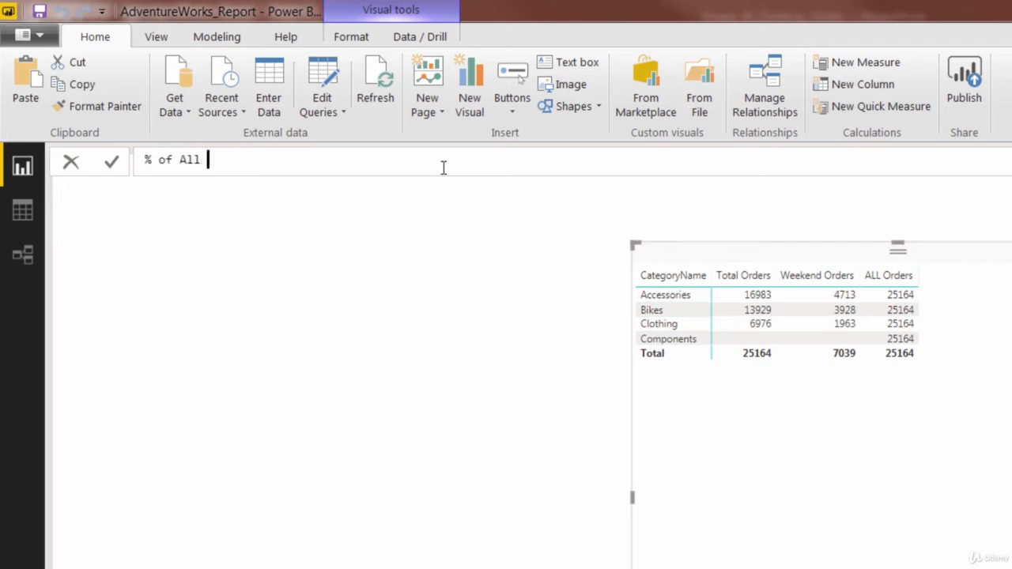
pyautogui.write('Orders = total')
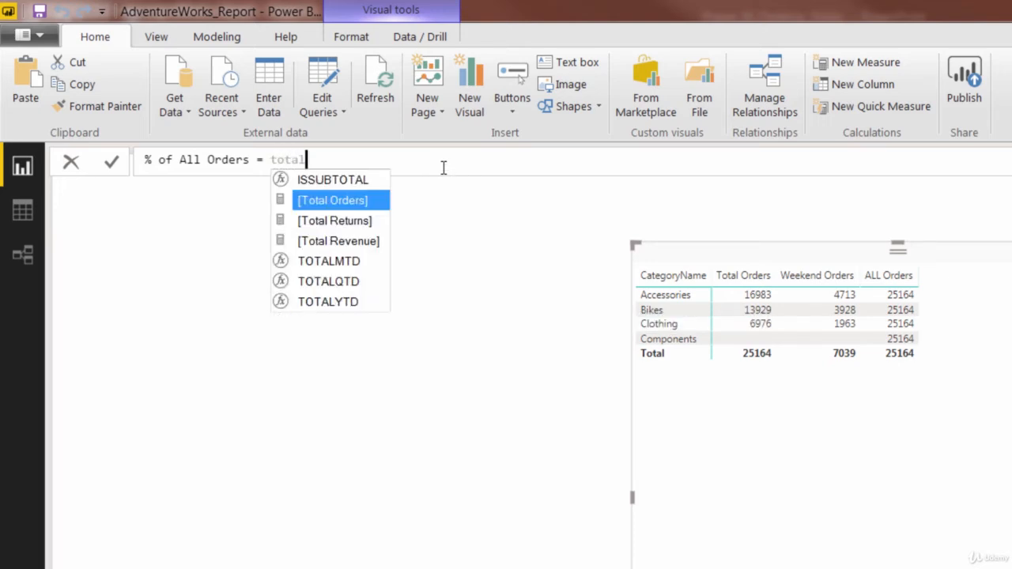
pyautogui.press('Tab')
pyautogui.write('/ ')
pyautogui.write('all o')
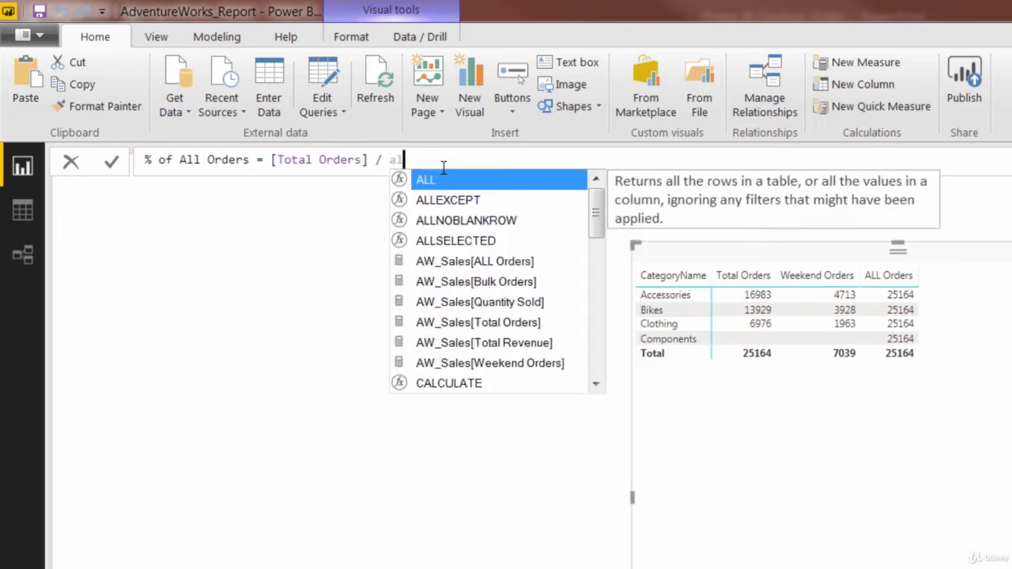
pyautogui.press('Tab')
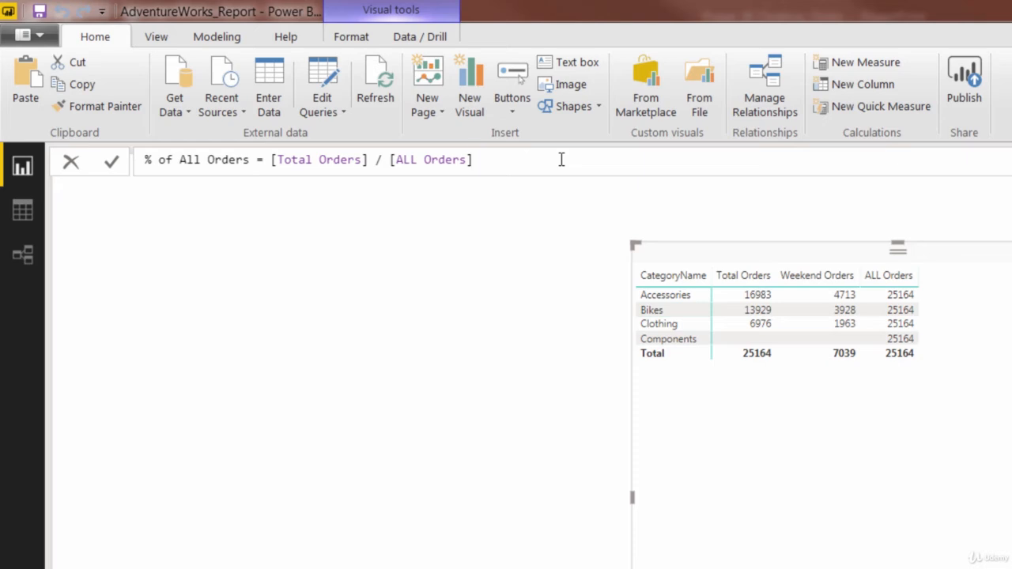
pyautogui.press('Return')
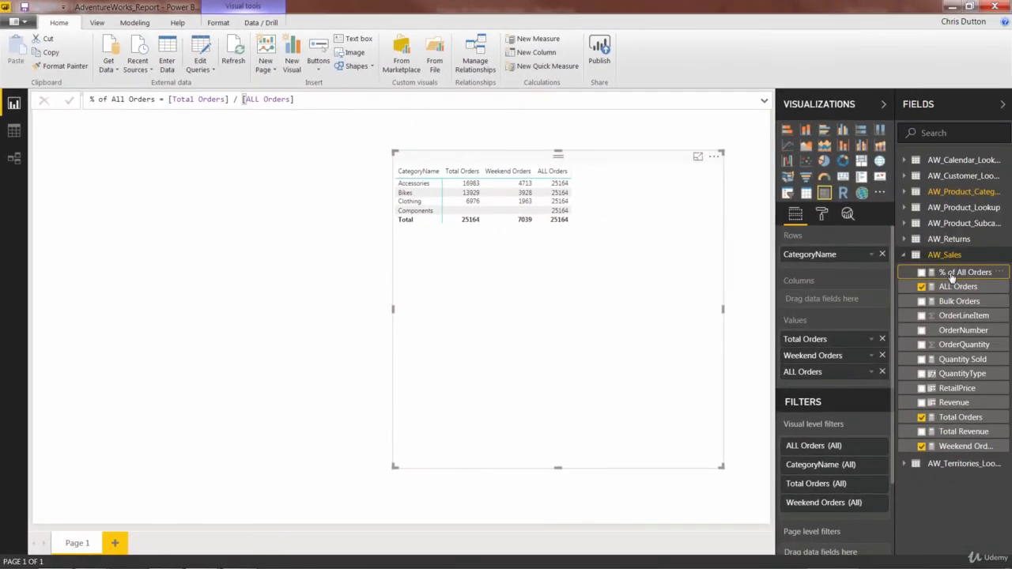
pyautogui.moveTo(952, 274); pyautogui.dragTo(827, 388)
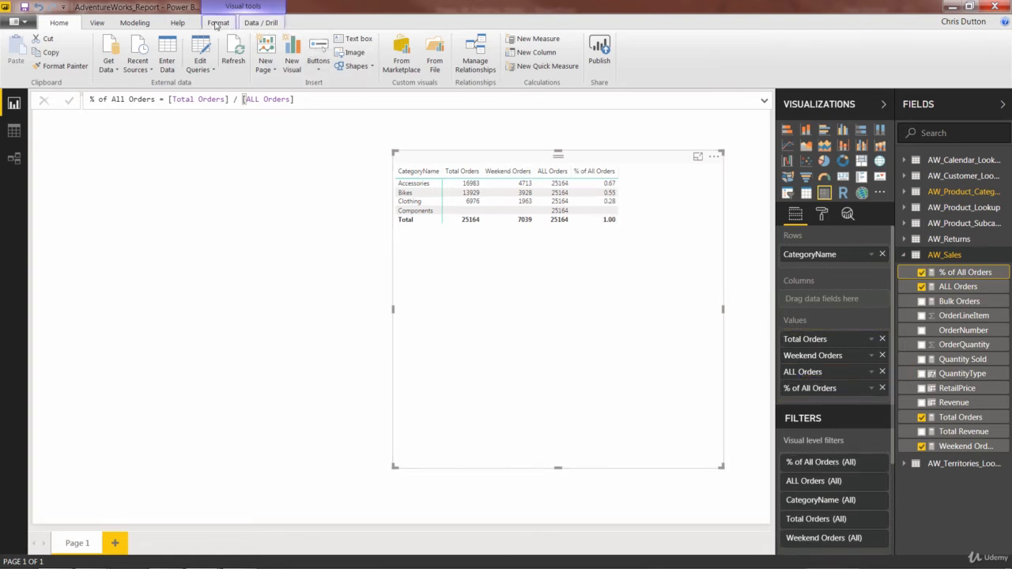
# Step: Format the % of All Orders measure as a percentage and remove ALL Orders from the matrix values
pyautogui.click(135, 22)
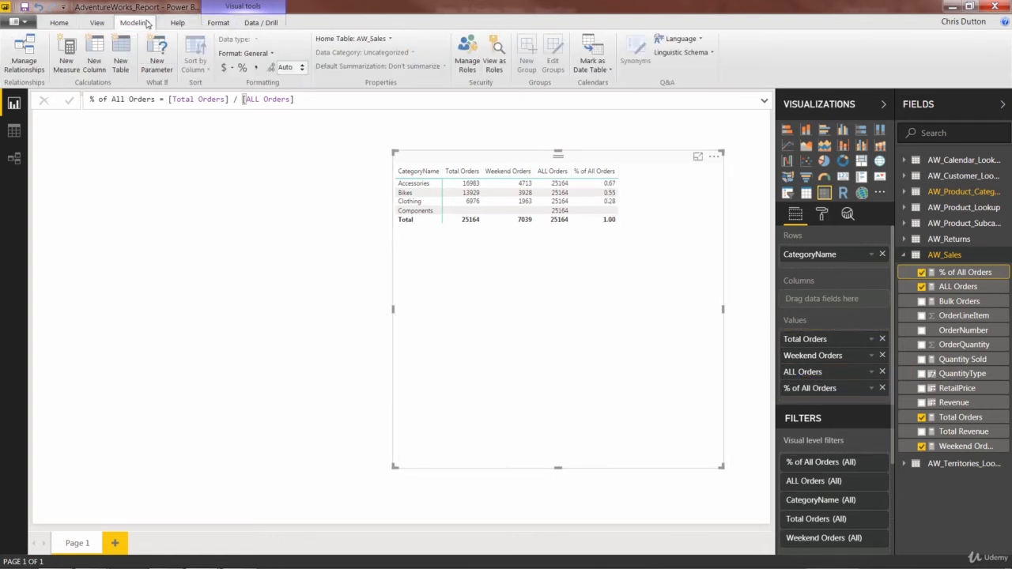
pyautogui.click(241, 69)
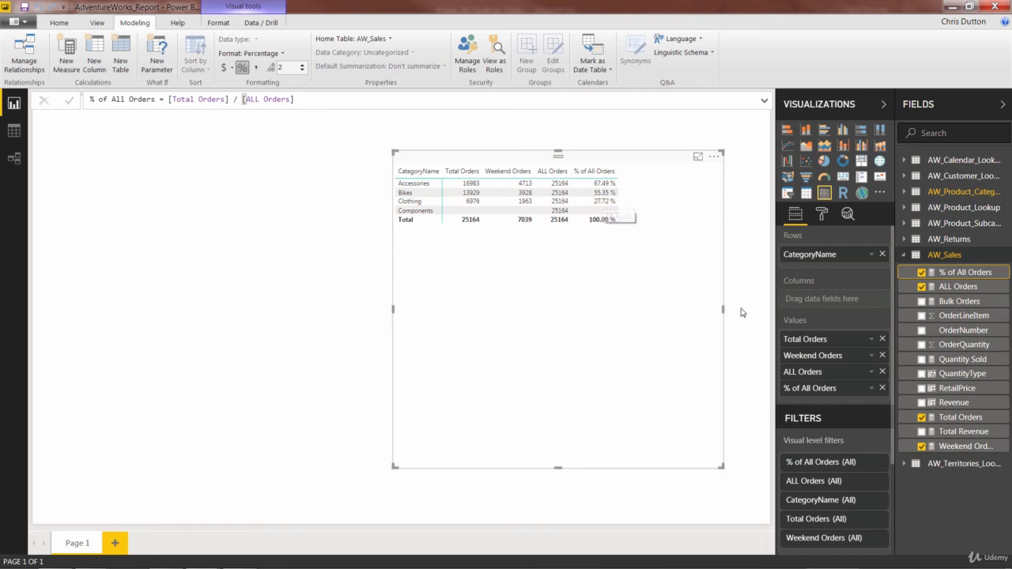
pyautogui.click(883, 372)
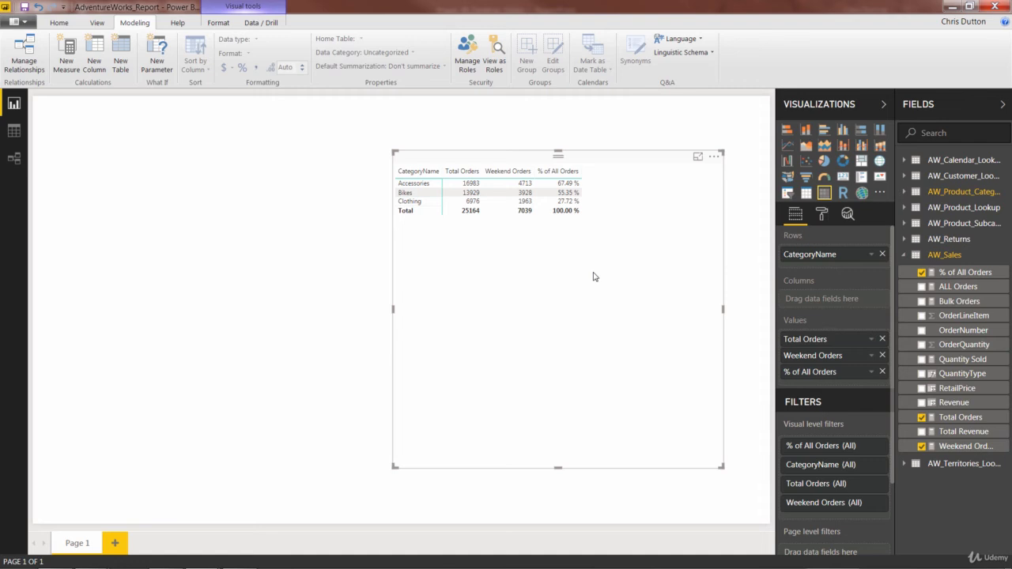
# Step: Start a new measure in the AW_Product_Lookup table named Overall Avg Price, using CALCULATE with [Avg Retail Price] as its expression
pyautogui.click(905, 210)
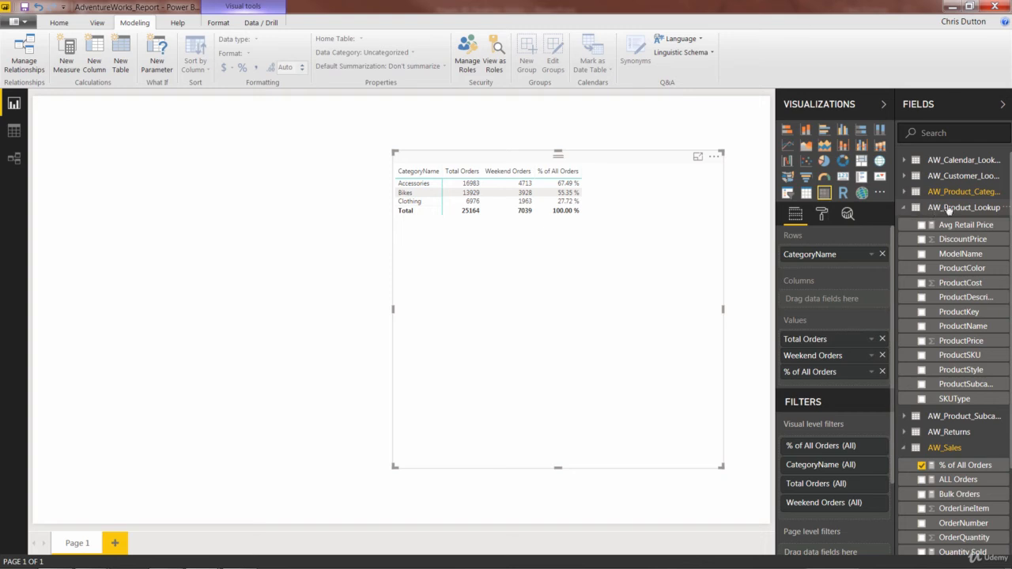
pyautogui.rightClick(940, 209)
pyautogui.click(878, 214)
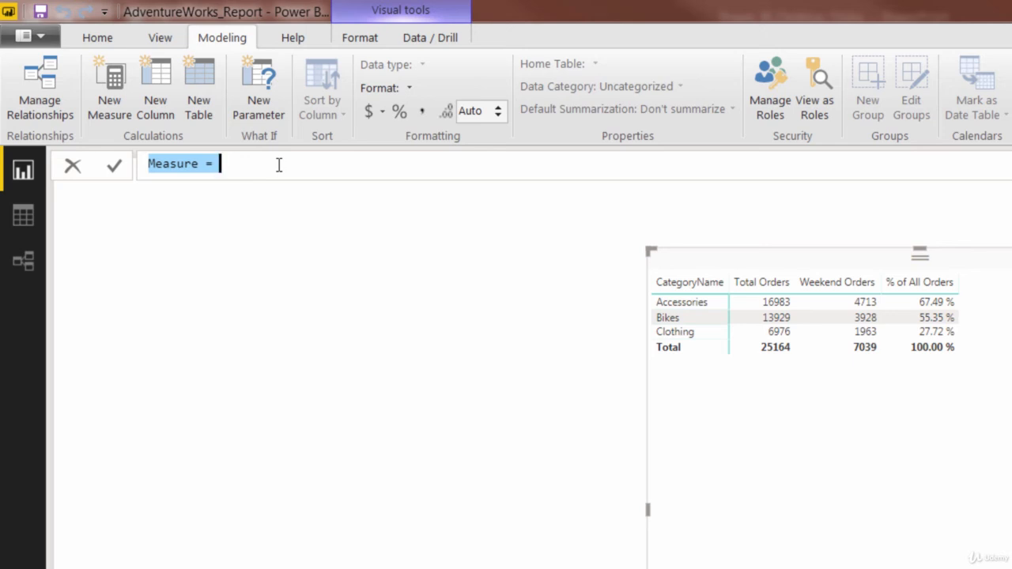
pyautogui.press('BackSpace')
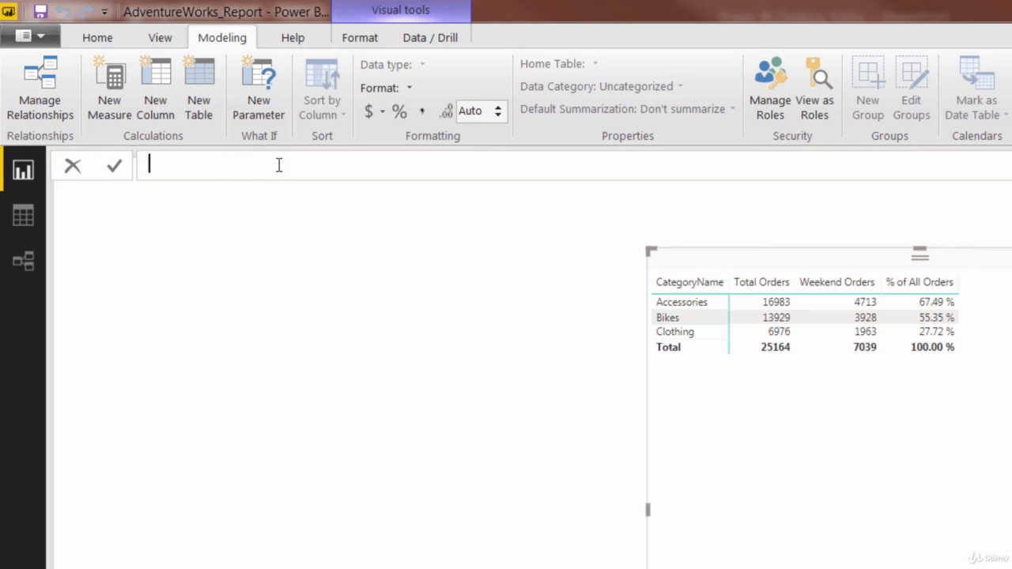
pyautogui.write('Overall Avg Pri')
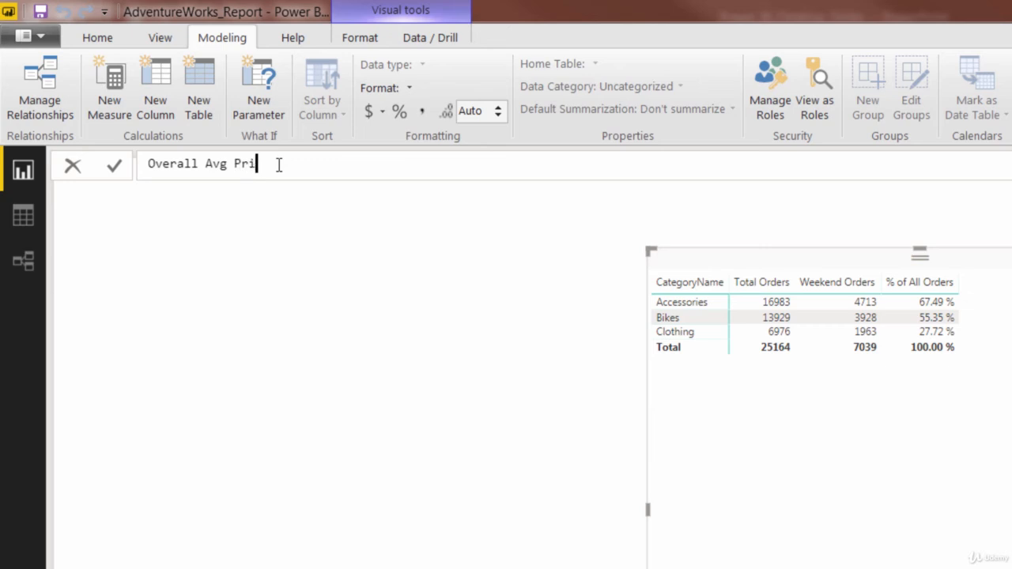
pyautogui.write('ce =')
pyautogui.write('CALCULATE')
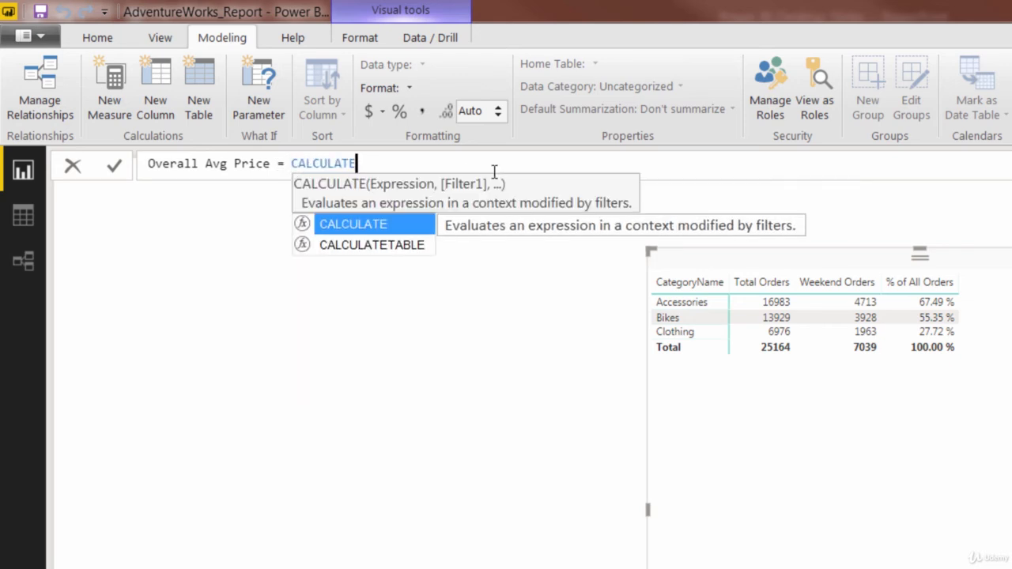
pyautogui.write('(avg')
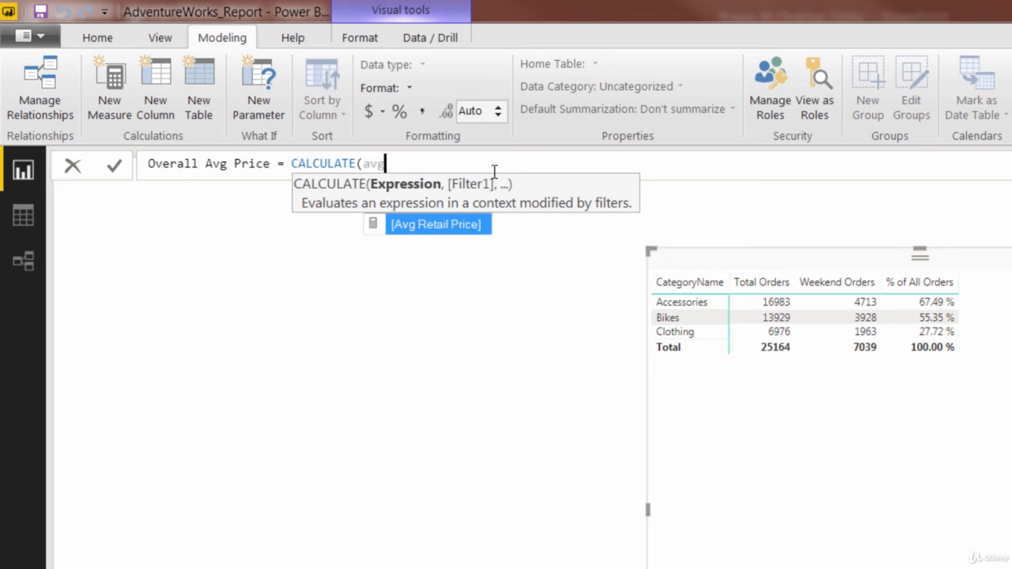
pyautogui.press('Tab')
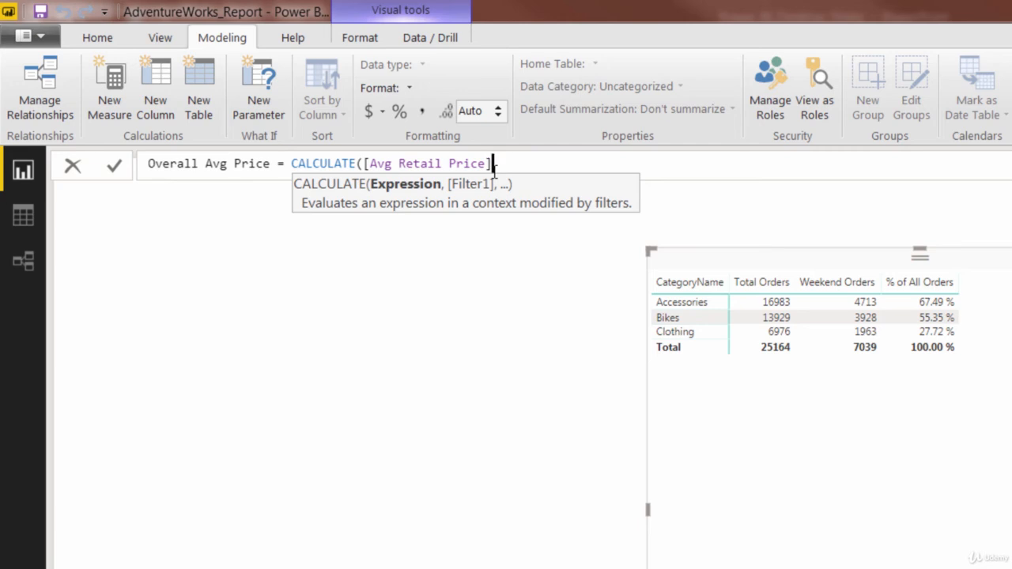
# Step: Complete the Overall Avg Price formula with the filter ALL(AW_Product_Lookup) and commit the measure
pyautogui.write(',')
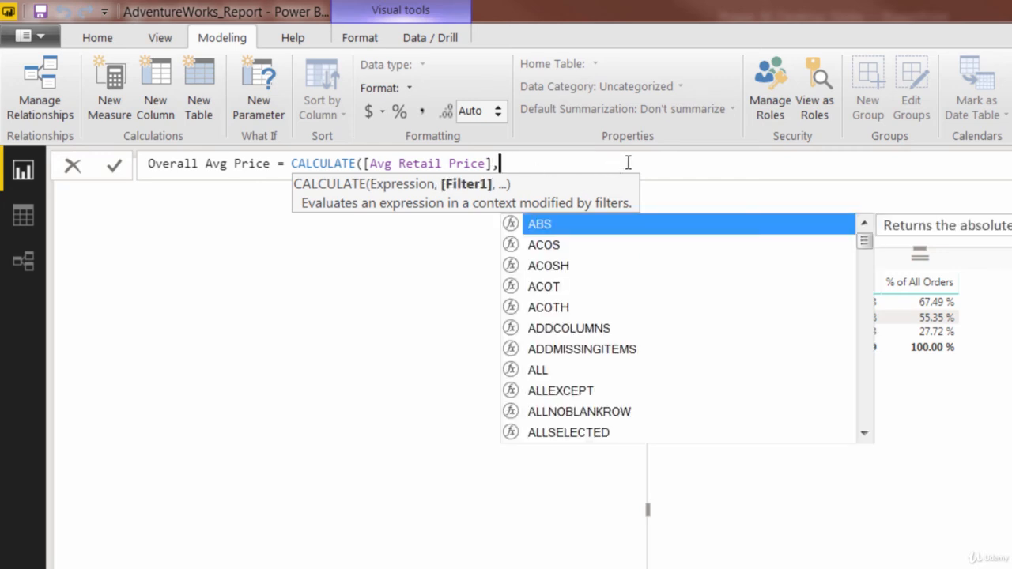
pyautogui.write('ALL(')
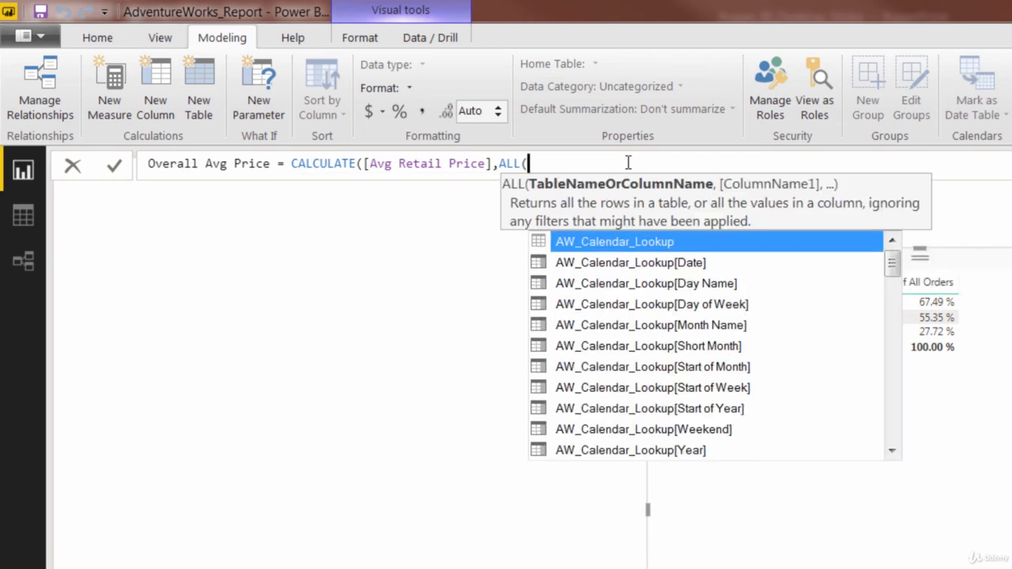
pyautogui.write('aw_product')
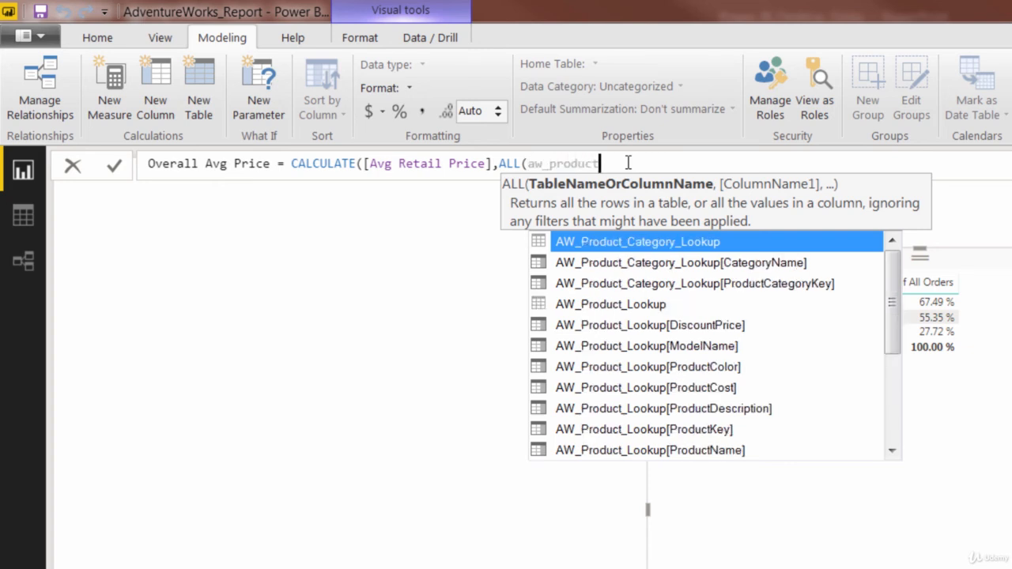
pyautogui.press('Down')
pyautogui.press('Down')
pyautogui.press('Down')
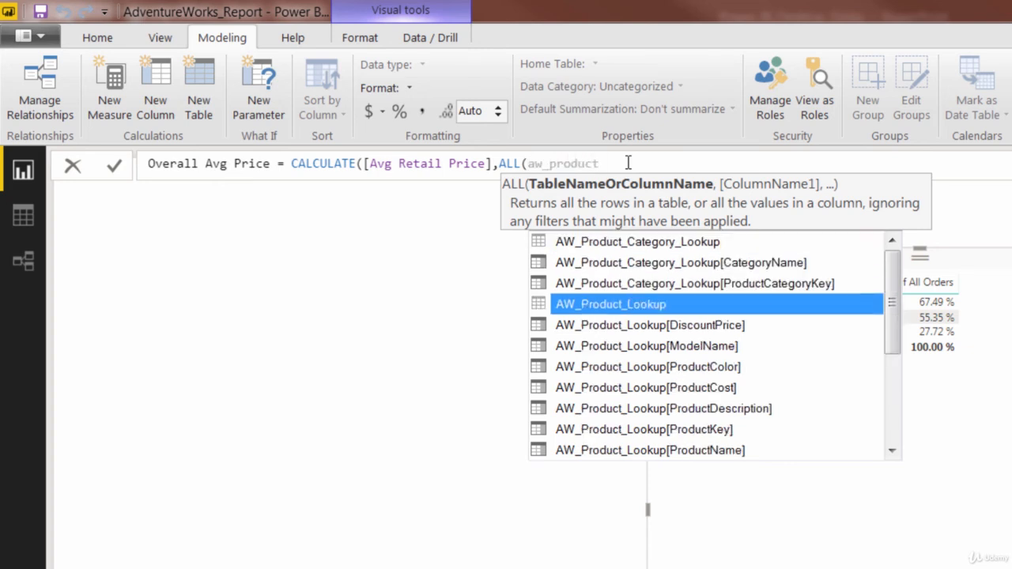
pyautogui.press('Tab')
pyautogui.write('))')
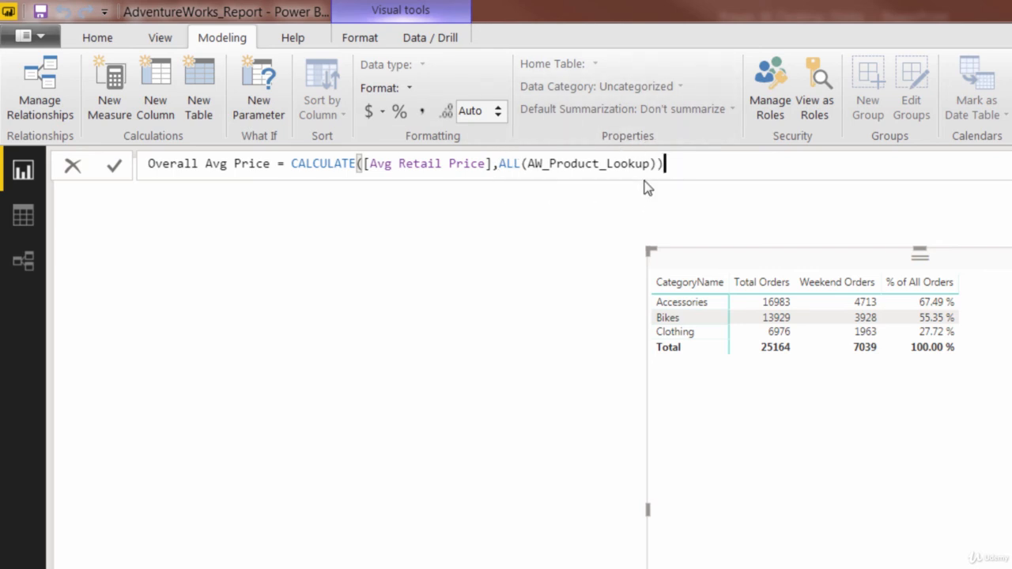
pyautogui.press('Return')
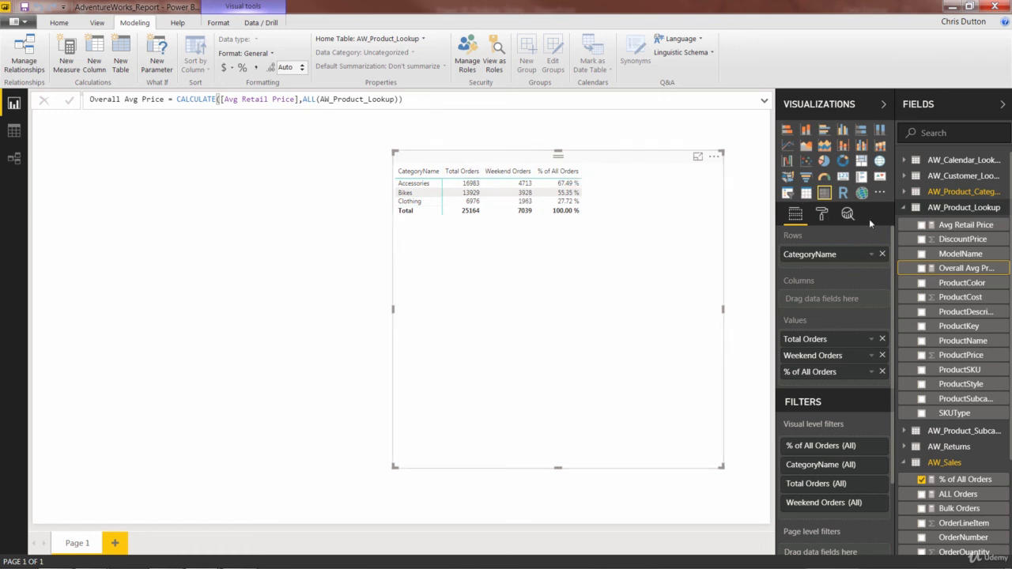
# Step: Add Avg Retail Price and Overall Avg Price to the matrix values, and format Overall Avg Price as $ English (United States) currency
pyautogui.moveTo(941, 228); pyautogui.dragTo(842, 385)
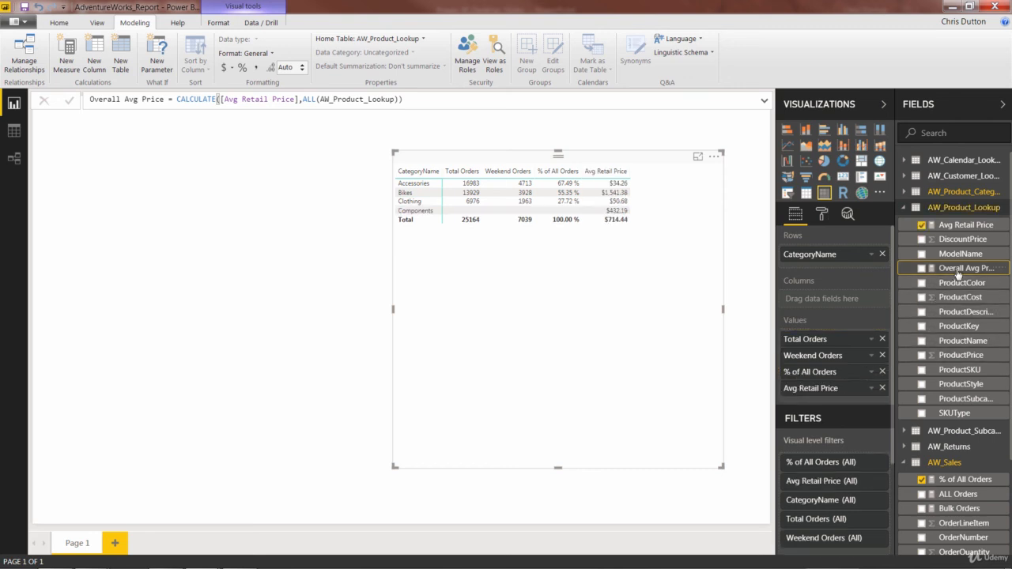
pyautogui.moveTo(946, 272); pyautogui.dragTo(833, 409)
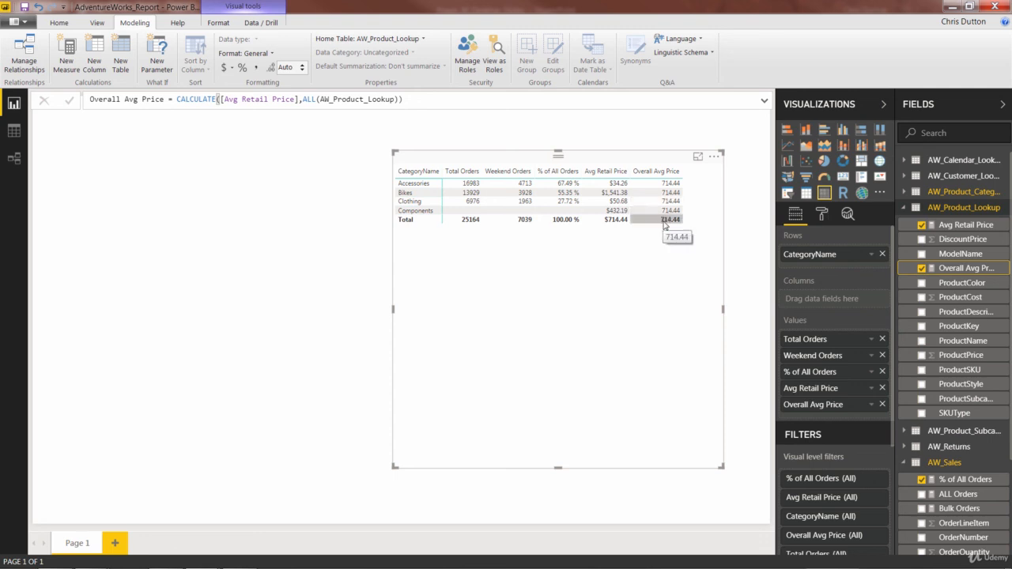
pyautogui.click(255, 59)
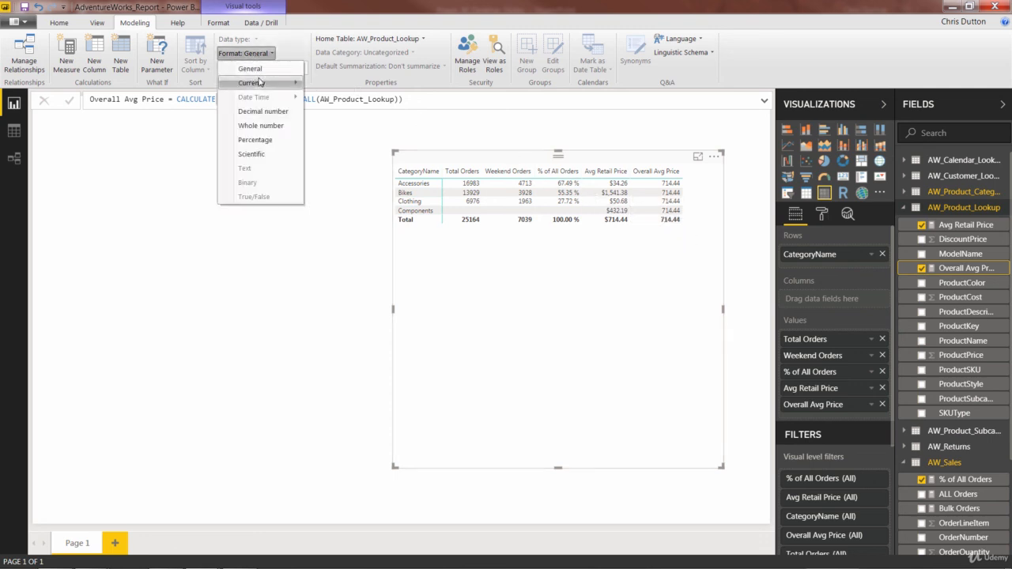
pyautogui.moveTo(258, 83)
pyautogui.click(375, 170)
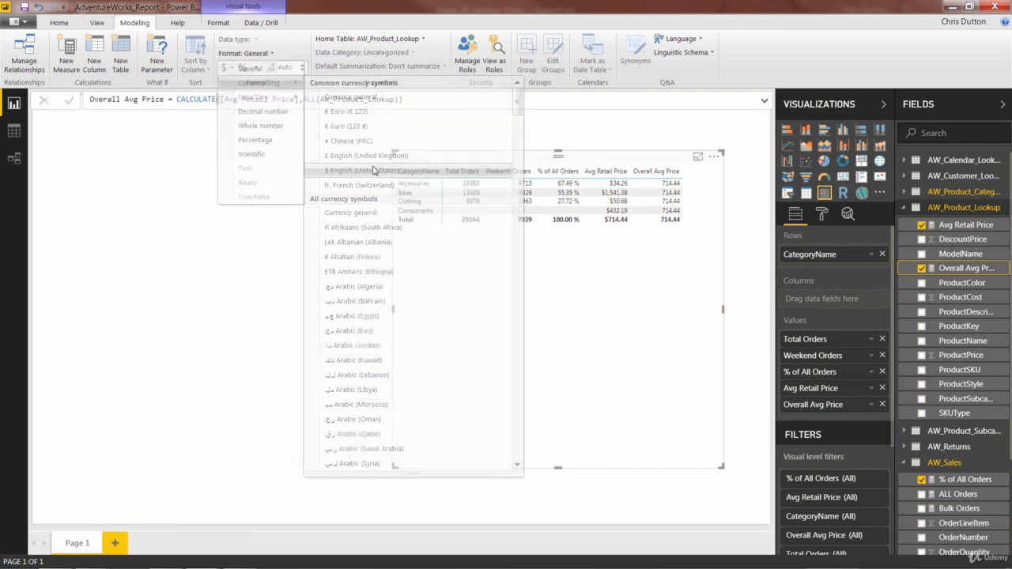